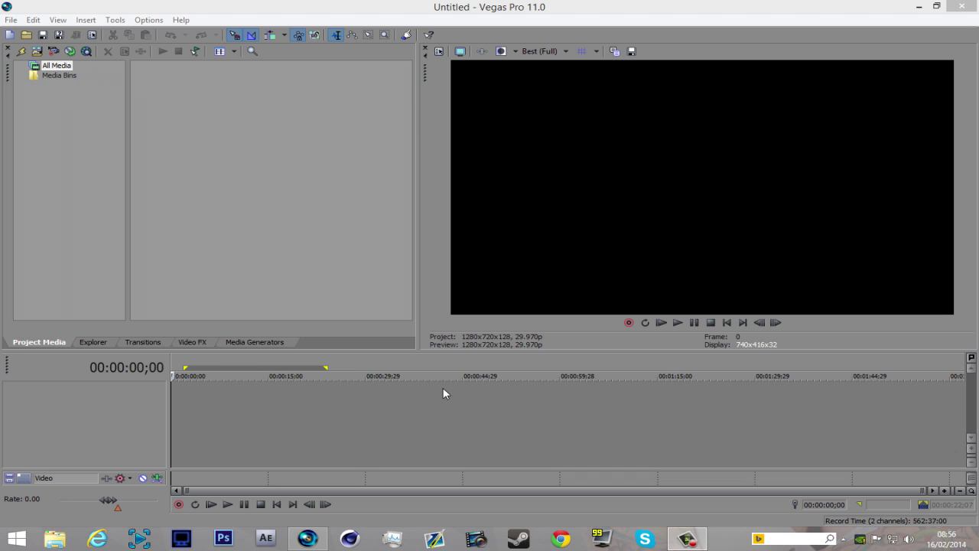
Import the video 42 from the Desktop into the project media and place it at the start of the timeline.
{"action": "left_click", "coordinate": [37, 51]}
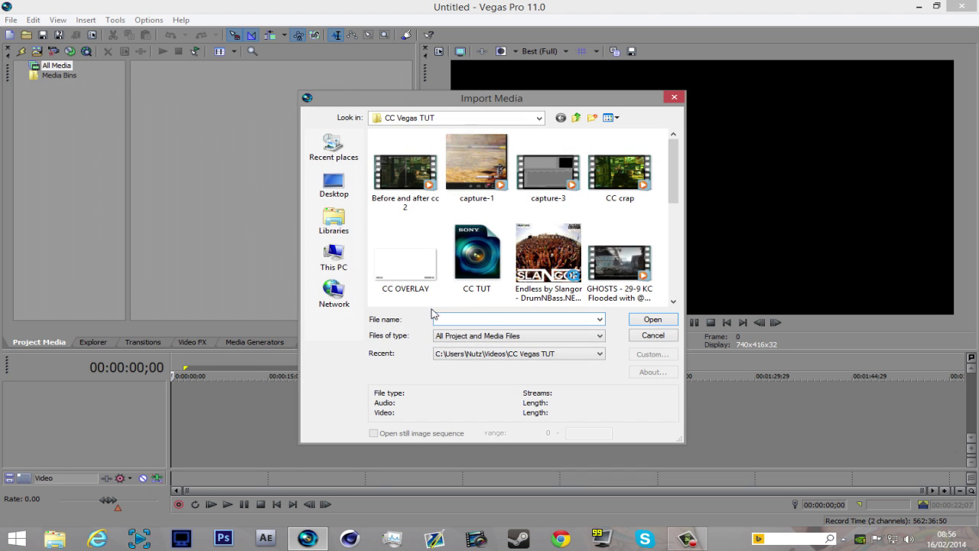
{"action": "left_click", "coordinate": [333, 184]}
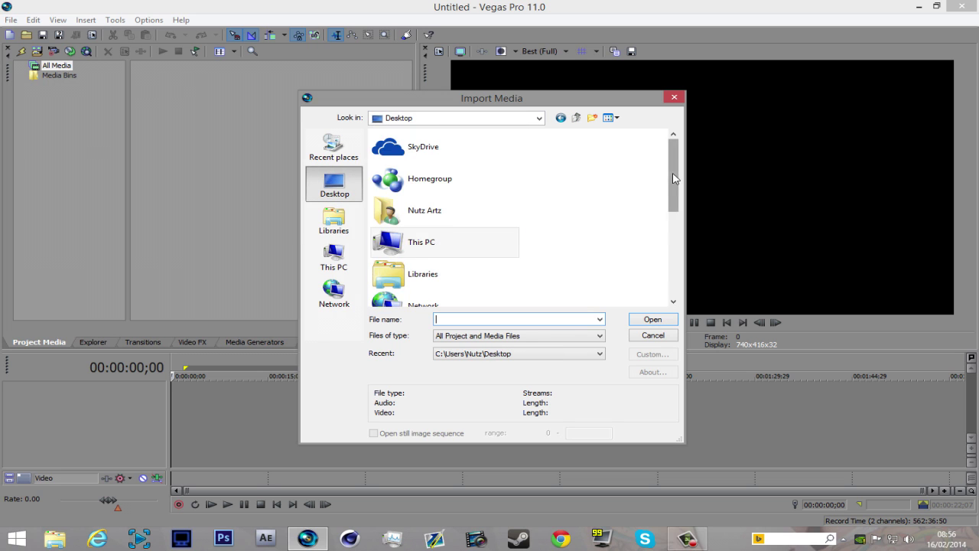
{"action": "left_click_drag", "start_coordinate": [671, 191], "coordinate": [671, 280]}
{"action": "left_click", "coordinate": [450, 201]}
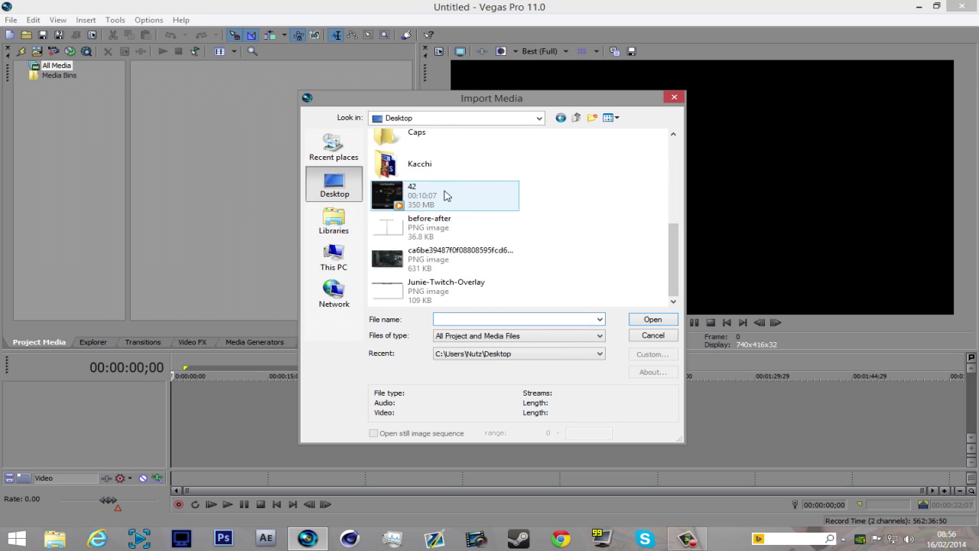
{"action": "left_click", "coordinate": [648, 322]}
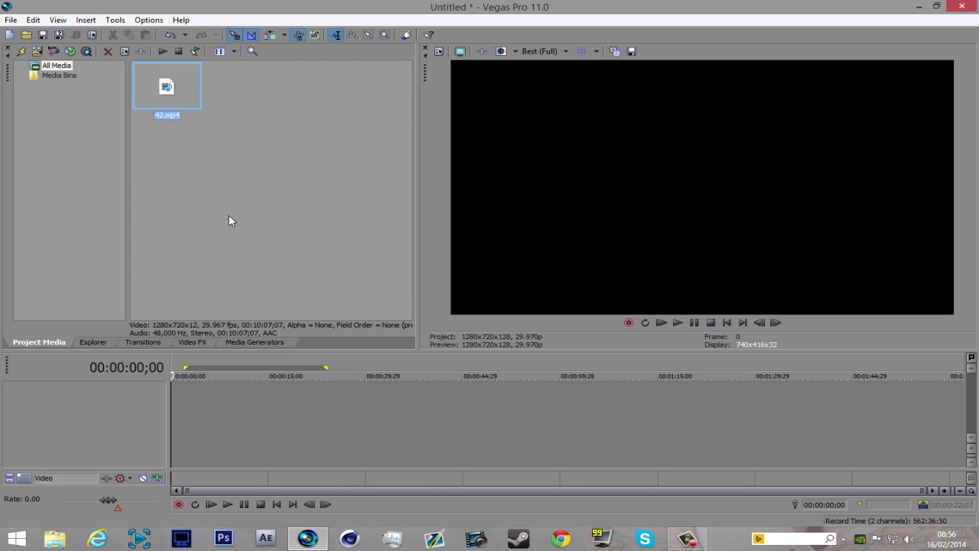
{"action": "left_click_drag", "start_coordinate": [164, 99], "coordinate": [125, 416]}
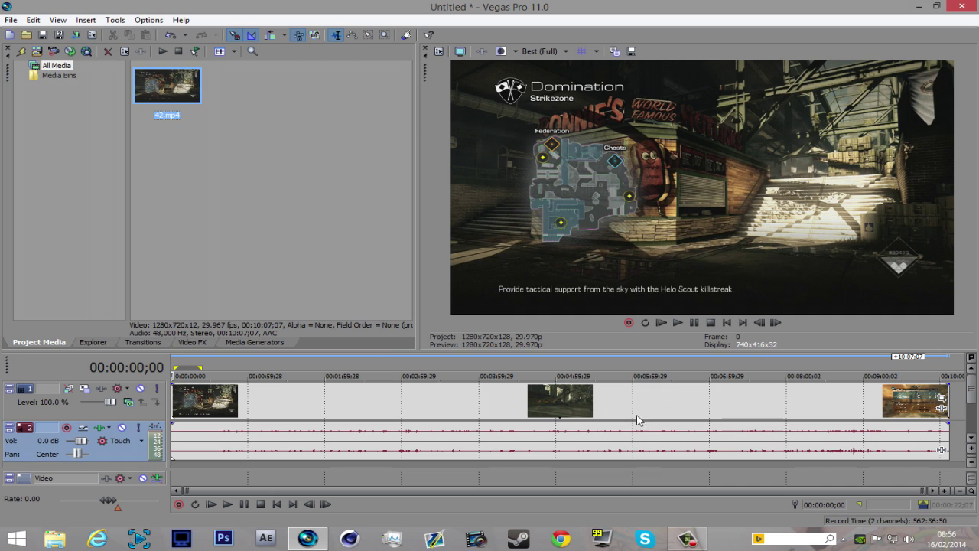
Park the playhead at 00:06:22;12 and set the video event's properties to Disable resample.
{"action": "left_click", "coordinate": [584, 370]}
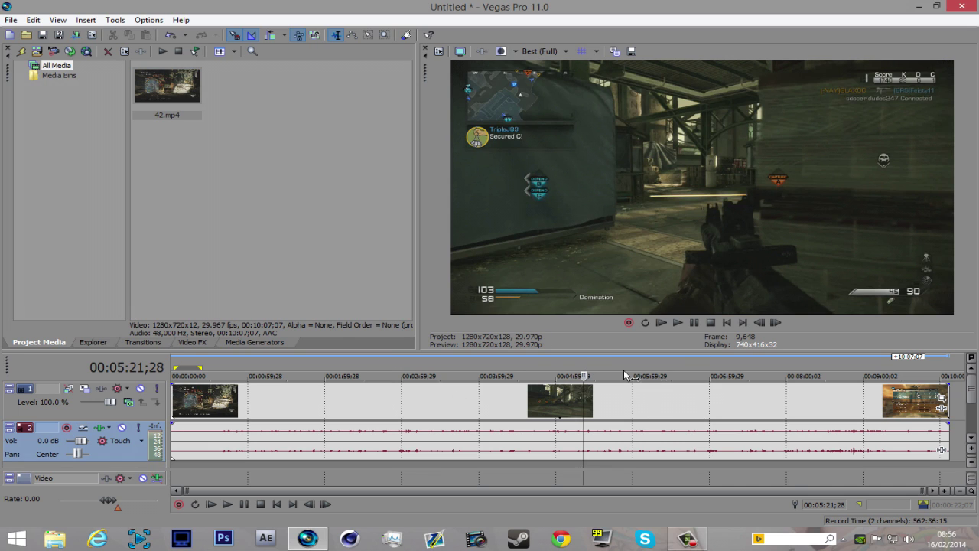
{"action": "left_click", "coordinate": [662, 370]}
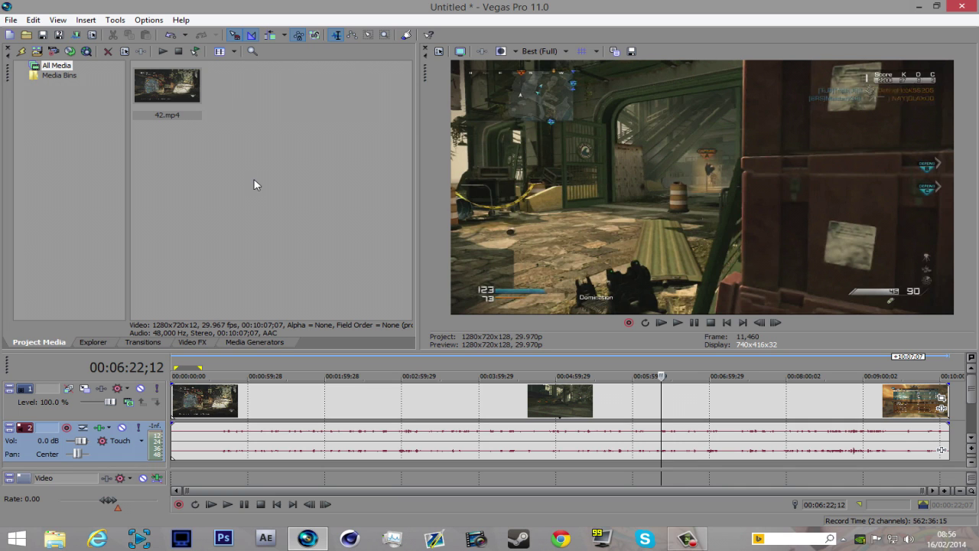
{"action": "right_click", "coordinate": [305, 402]}
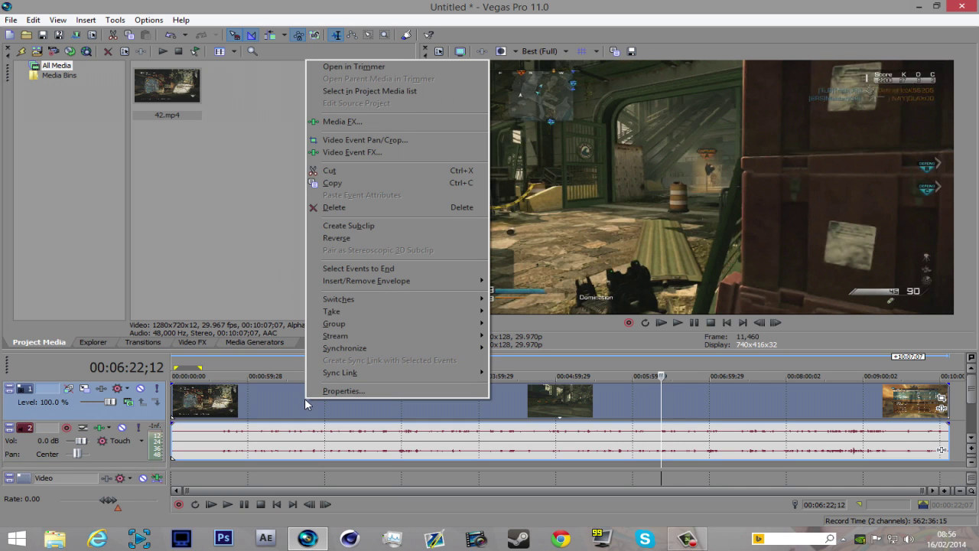
{"action": "left_click", "coordinate": [330, 390]}
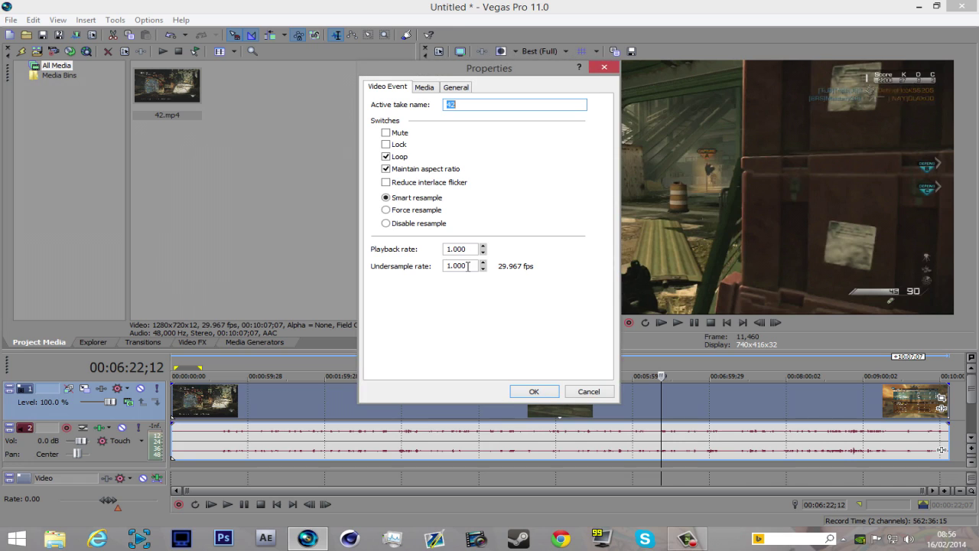
{"action": "left_click", "coordinate": [386, 223]}
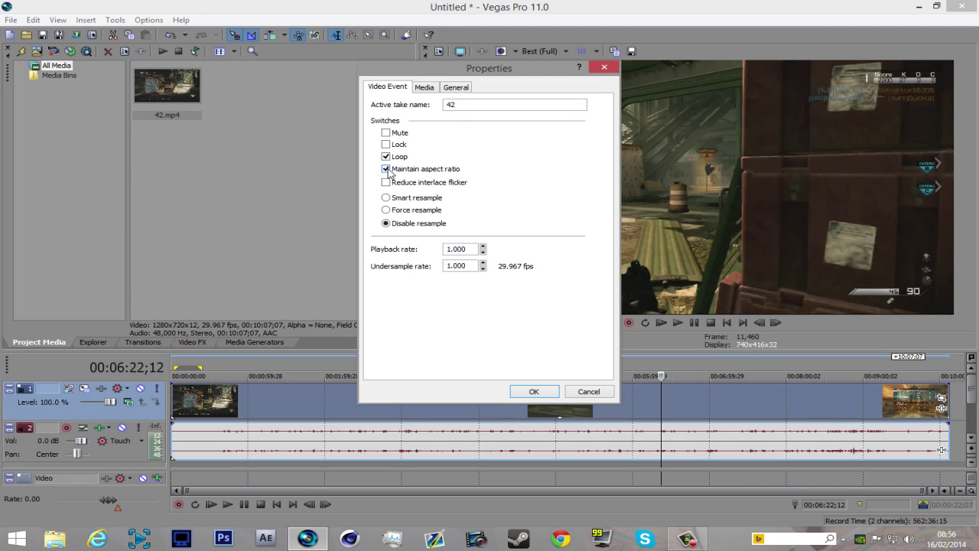
{"action": "left_click", "coordinate": [535, 392]}
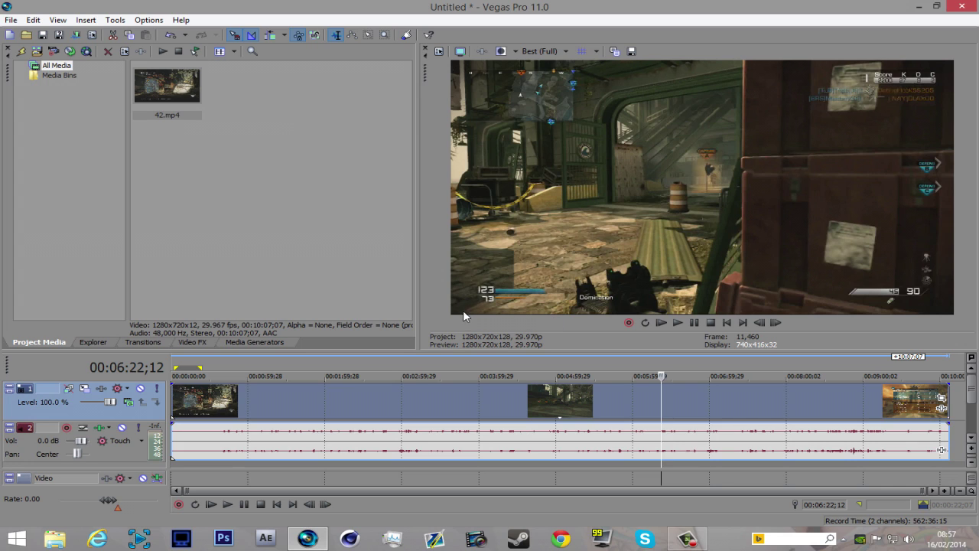
In the video event's Pan/Crop, restore the frame and shrink it evenly to about 1,272 × 715.
{"action": "left_click", "coordinate": [941, 402]}
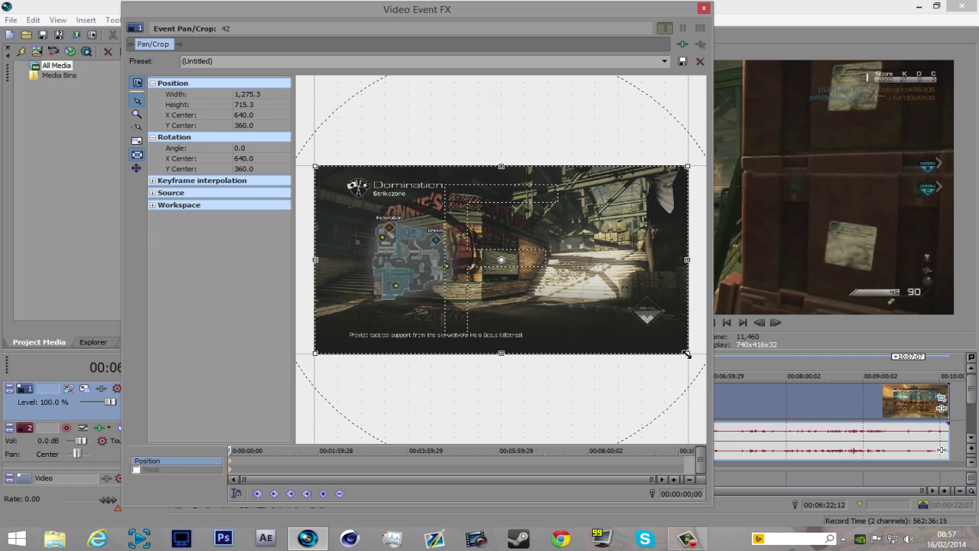
{"action": "left_click_drag", "start_coordinate": [688, 355], "coordinate": [685, 353]}
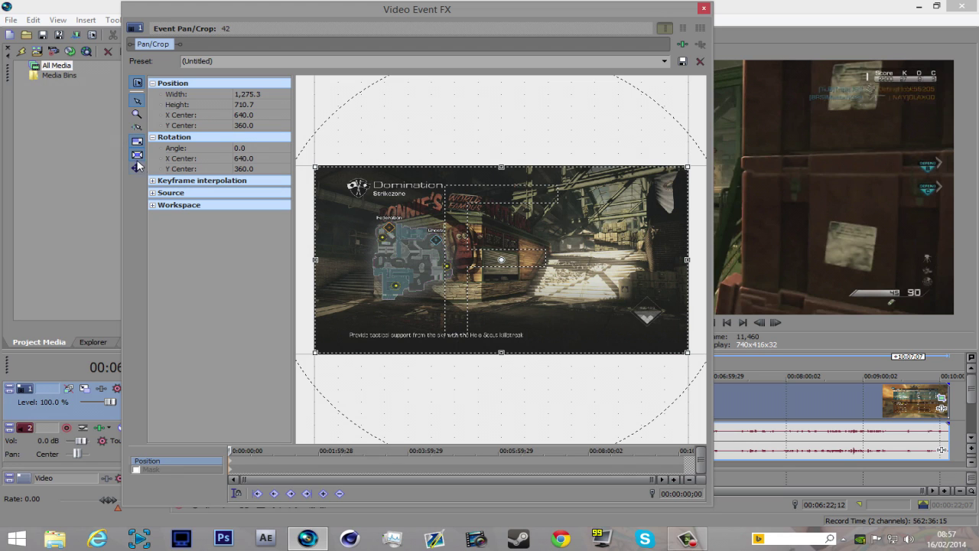
{"action": "right_click", "coordinate": [537, 282]}
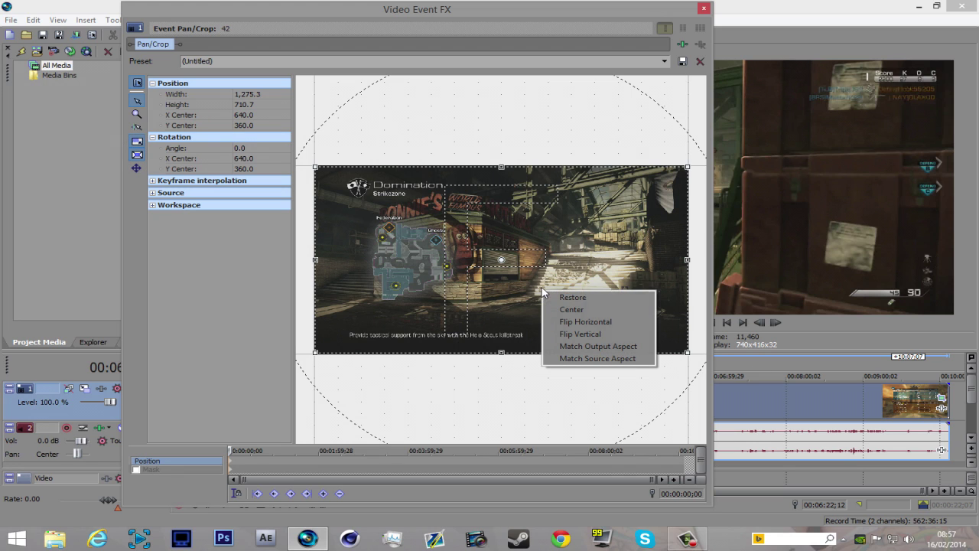
{"action": "left_click", "coordinate": [589, 299]}
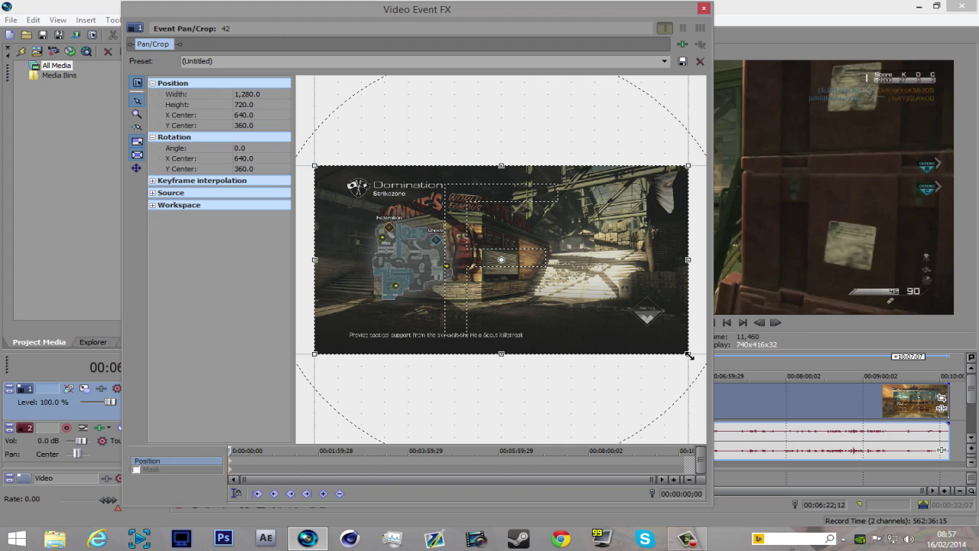
{"action": "left_click_drag", "start_coordinate": [690, 355], "coordinate": [689, 354]}
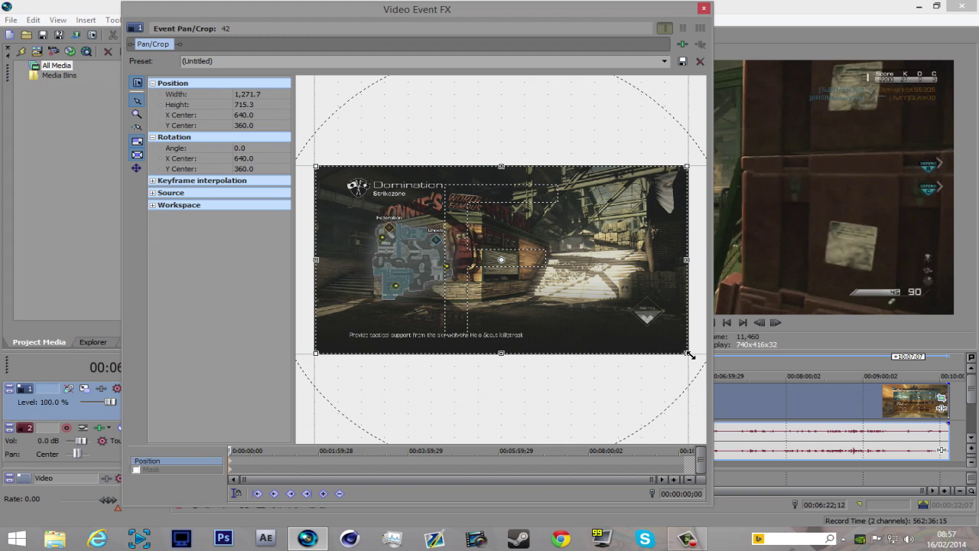
{"action": "left_click", "coordinate": [704, 8]}
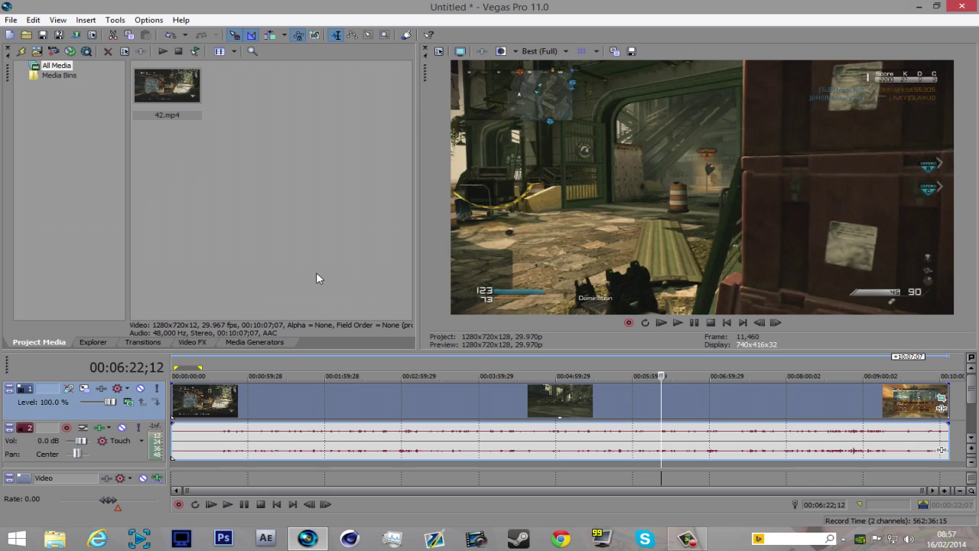
Apply the Brightness and Contrast effect with the cod preset to the video event.
{"action": "left_click", "coordinate": [191, 342]}
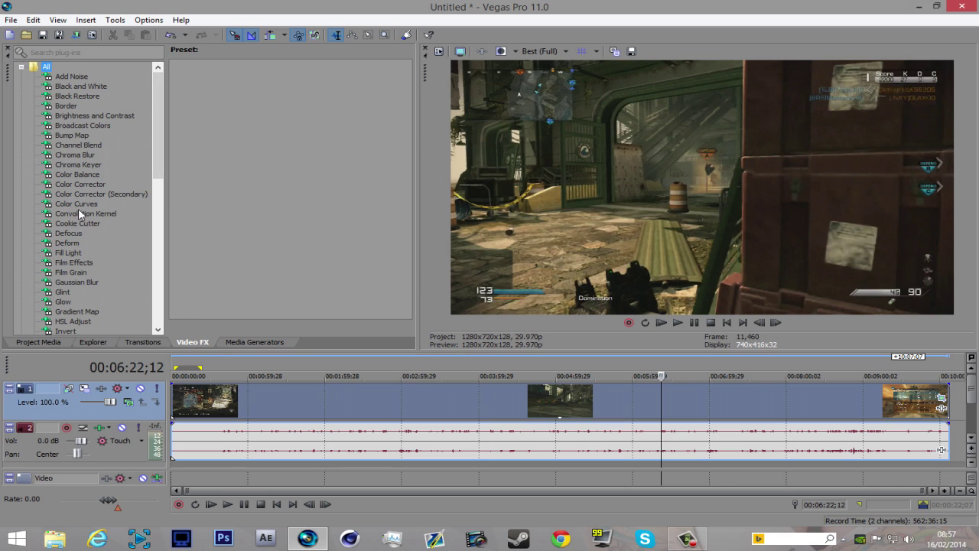
{"action": "left_click", "coordinate": [78, 115]}
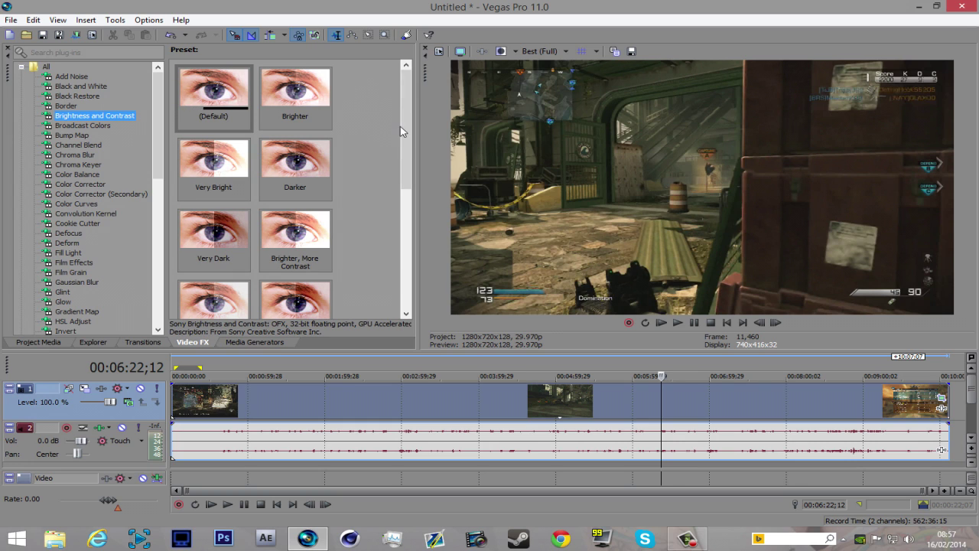
{"action": "left_click_drag", "start_coordinate": [403, 121], "coordinate": [396, 215]}
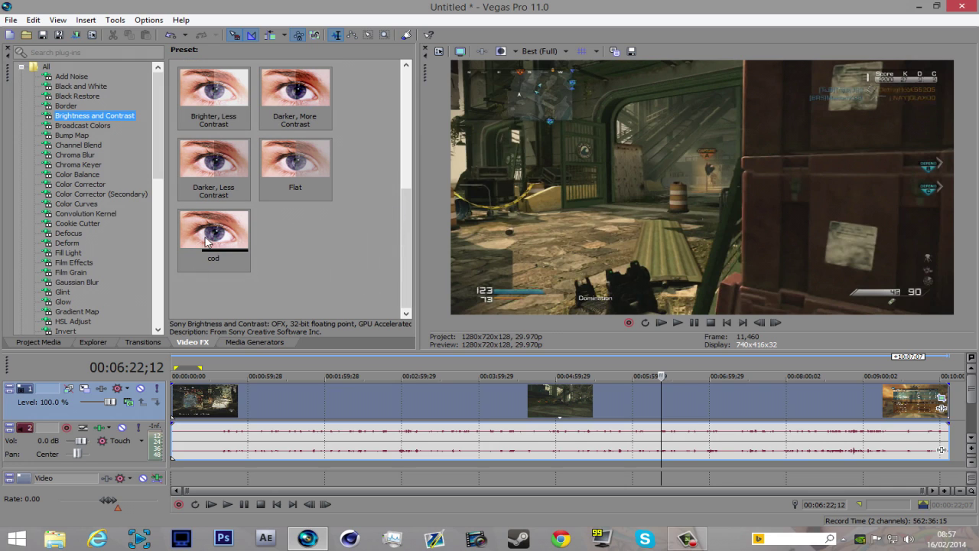
{"action": "left_click_drag", "start_coordinate": [213, 239], "coordinate": [474, 407]}
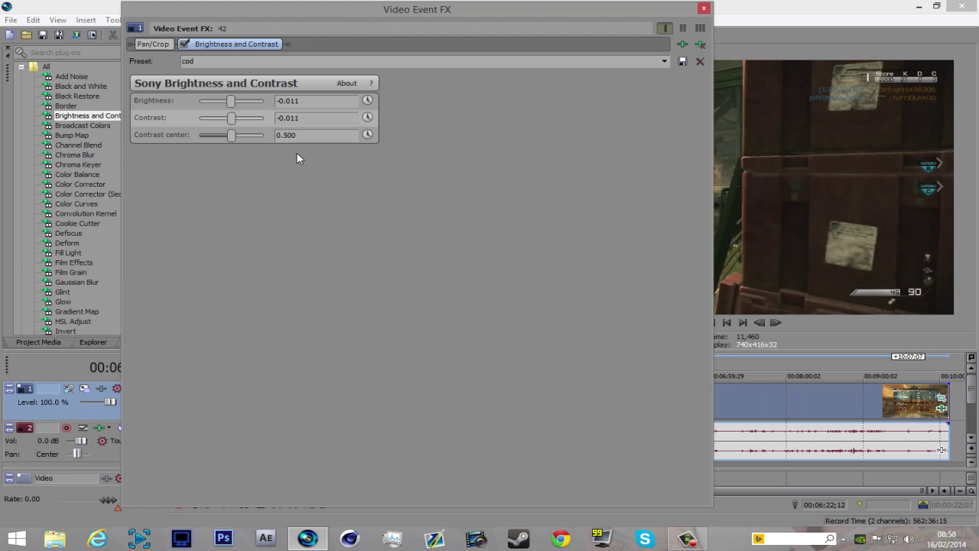
{"action": "left_click", "coordinate": [705, 9]}
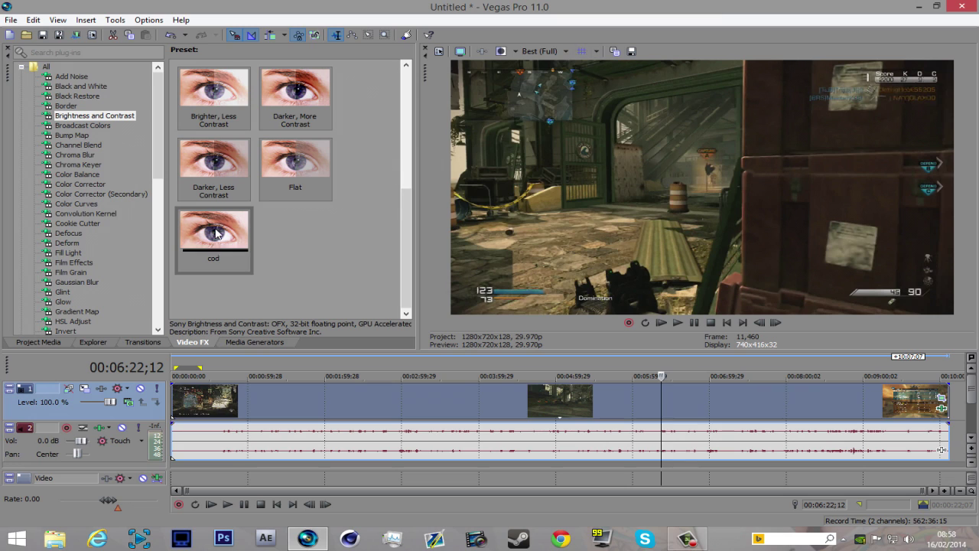
Add the Color Corrector effect with the cod preset to the video event and review its custom settings.
{"action": "left_click", "coordinate": [78, 185]}
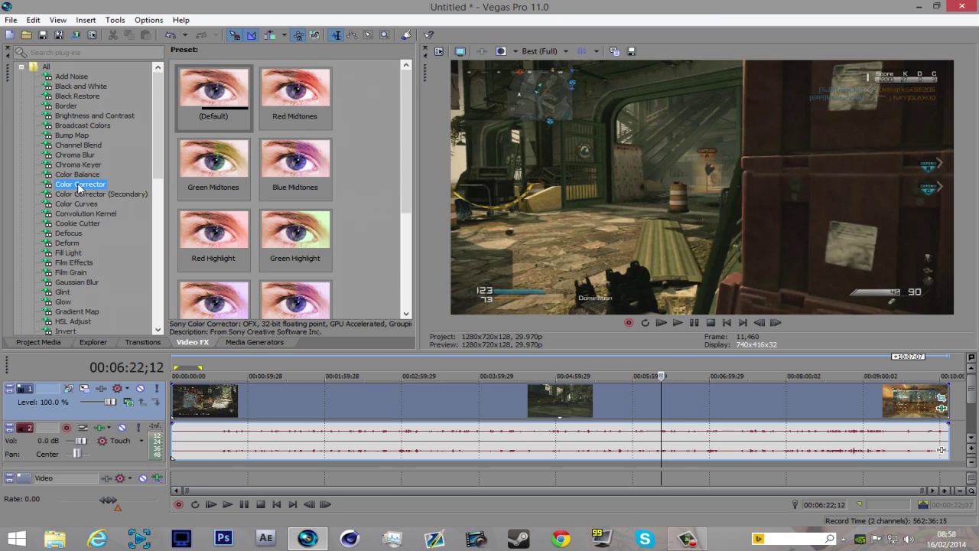
{"action": "left_click_drag", "start_coordinate": [405, 170], "coordinate": [404, 259]}
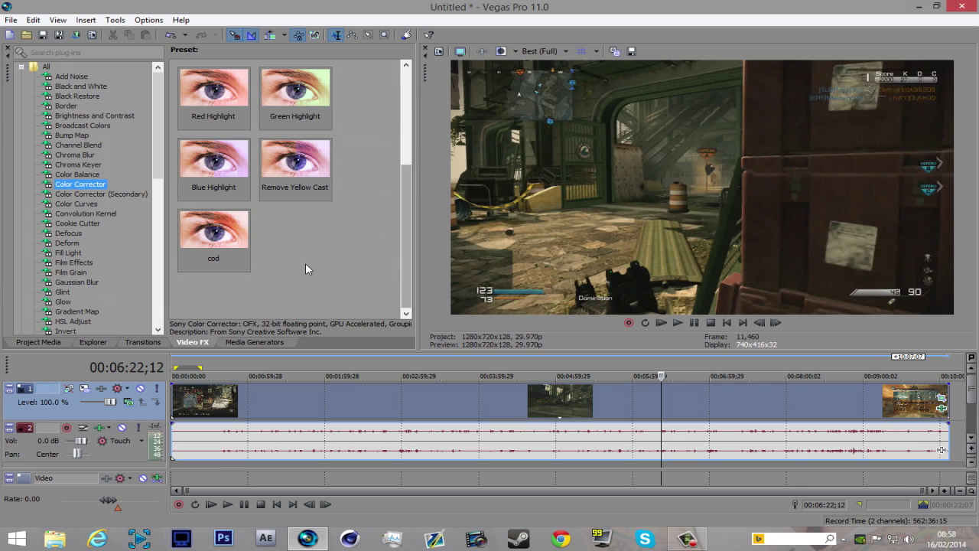
{"action": "left_click_drag", "start_coordinate": [214, 241], "coordinate": [545, 407]}
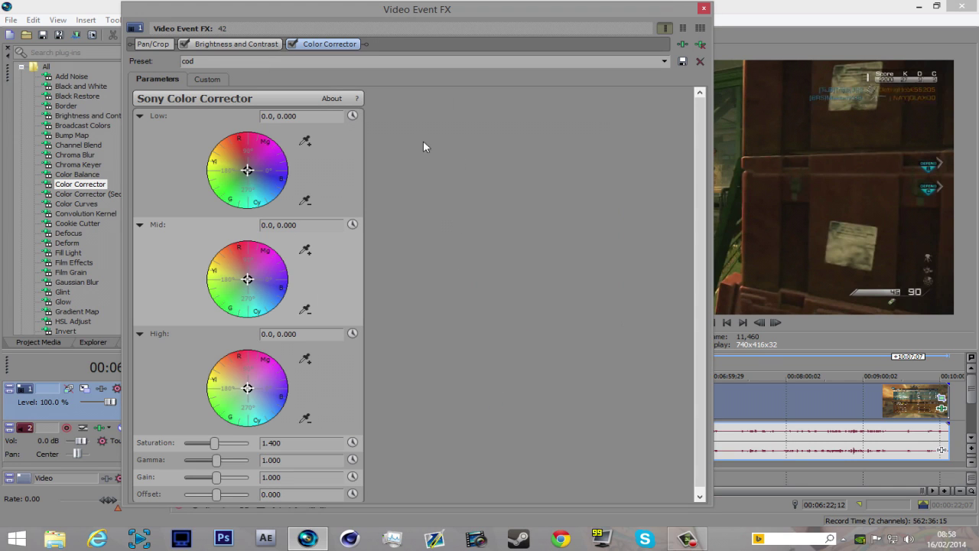
{"action": "scroll", "coordinate": [698, 144], "scroll_direction": "down", "scroll_amount": 1}
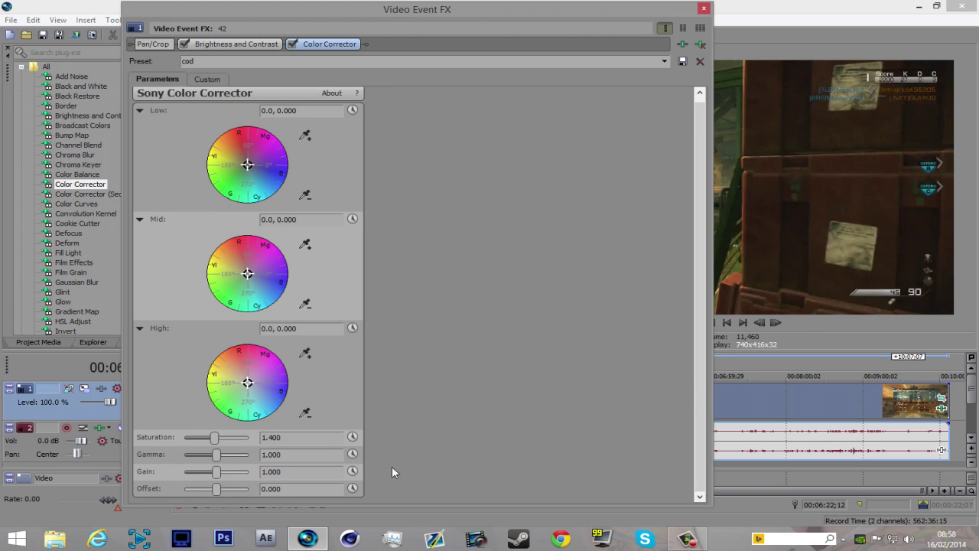
{"action": "left_click", "coordinate": [206, 78]}
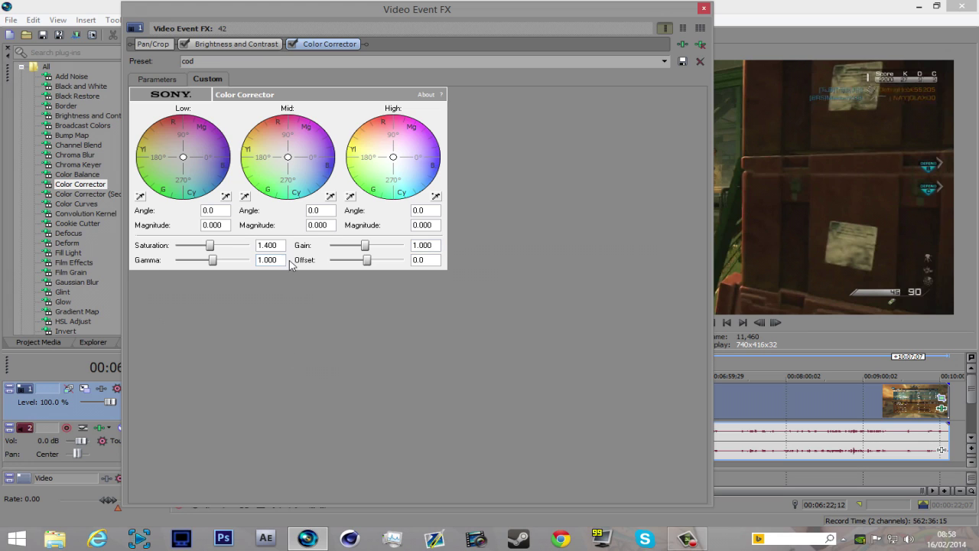
{"action": "left_click", "coordinate": [430, 260]}
{"action": "left_click", "coordinate": [703, 8]}
Add the Color Curves effect with the cod preset to the video event.
{"action": "left_click_drag", "start_coordinate": [160, 125], "coordinate": [160, 148]}
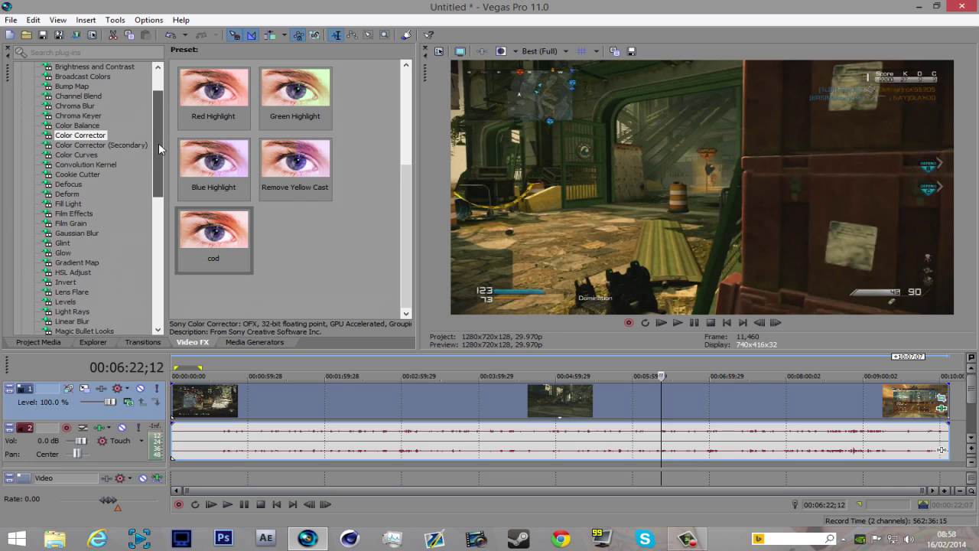
{"action": "left_click", "coordinate": [80, 154]}
{"action": "left_click_drag", "start_coordinate": [411, 122], "coordinate": [402, 134]}
{"action": "scroll", "coordinate": [402, 138], "scroll_direction": "up", "scroll_amount": 1}
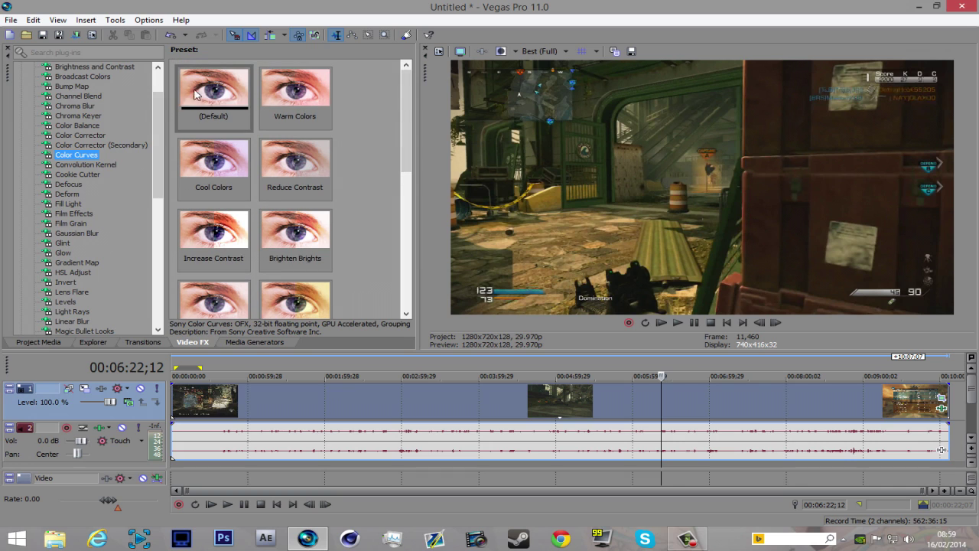
{"action": "left_click_drag", "start_coordinate": [405, 153], "coordinate": [374, 280]}
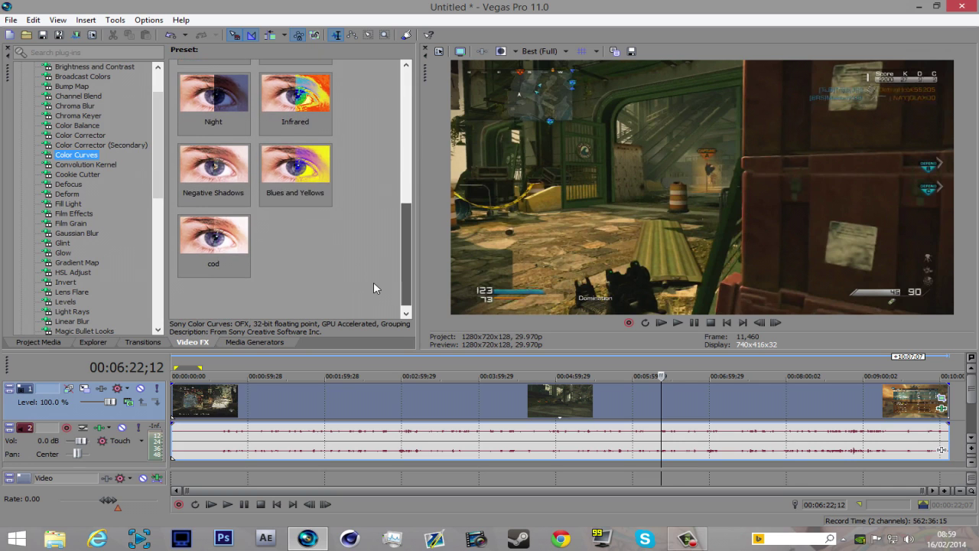
{"action": "left_click_drag", "start_coordinate": [221, 244], "coordinate": [310, 414]}
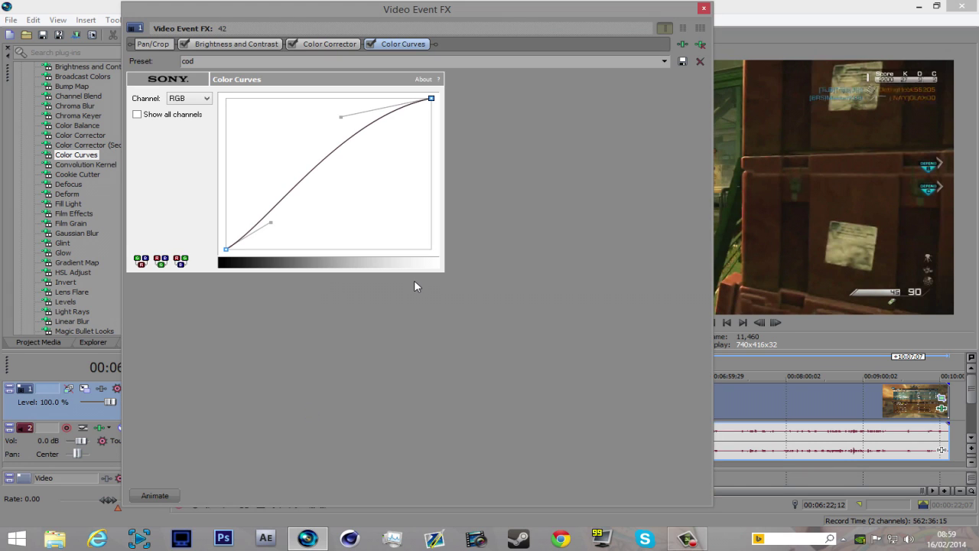
Fine-tune the RGB color curve by slightly shifting its shadow handle outward and lowering its highlight handle.
{"action": "left_click_drag", "start_coordinate": [462, 9], "coordinate": [421, 16]}
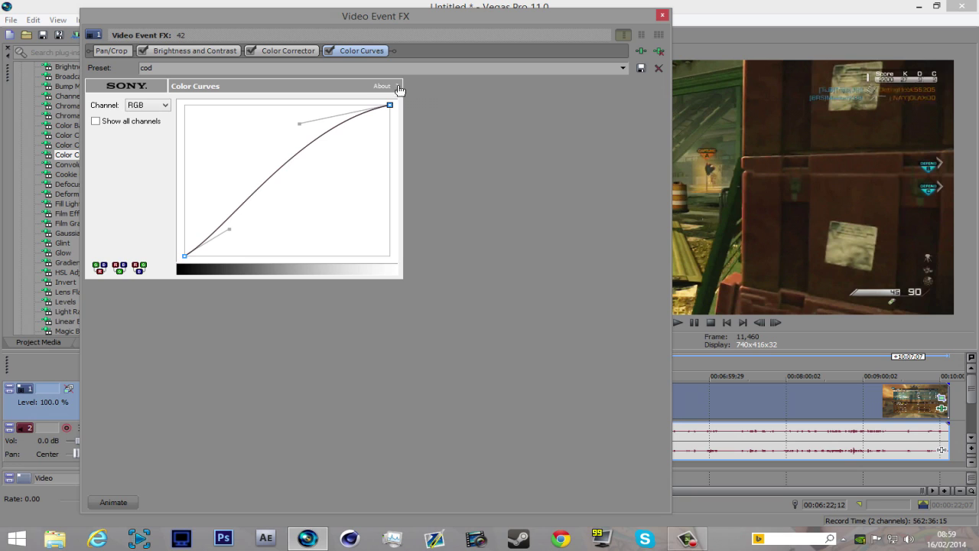
{"action": "left_click", "coordinate": [228, 230]}
{"action": "left_click_drag", "start_coordinate": [228, 230], "coordinate": [231, 229]}
{"action": "left_click", "coordinate": [299, 123]}
{"action": "left_click_drag", "start_coordinate": [299, 124], "coordinate": [297, 128]}
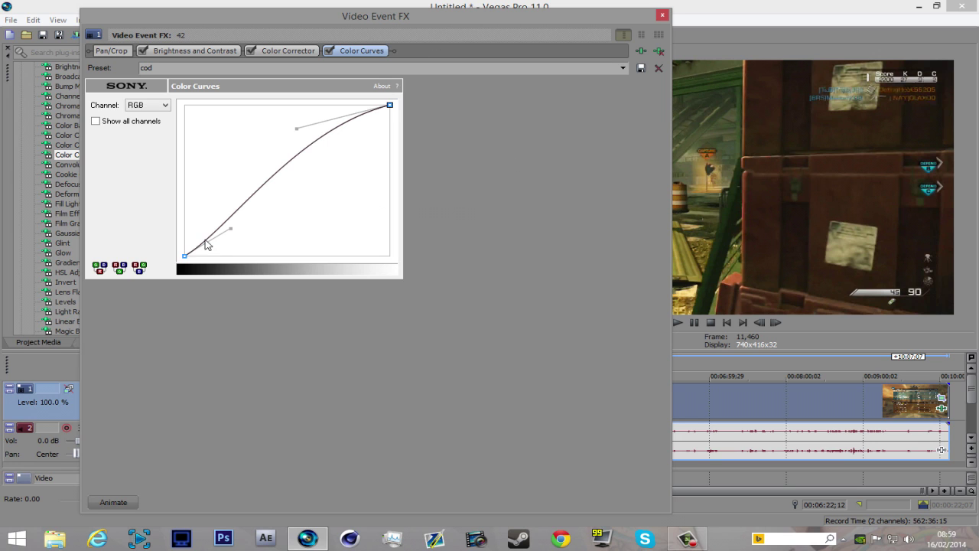
{"action": "left_click", "coordinate": [663, 15]}
Add the Levels effect with the Studio RGB to Computer RGB preset to the video event.
{"action": "scroll", "coordinate": [151, 158], "scroll_direction": "down", "scroll_amount": 1}
{"action": "scroll", "coordinate": [151, 158], "scroll_direction": "down", "scroll_amount": 3}
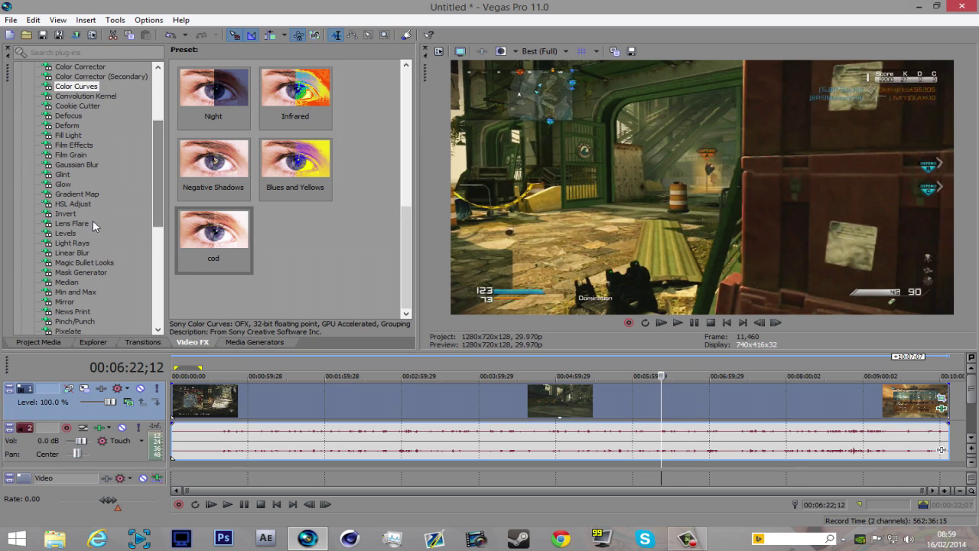
{"action": "left_click", "coordinate": [66, 233]}
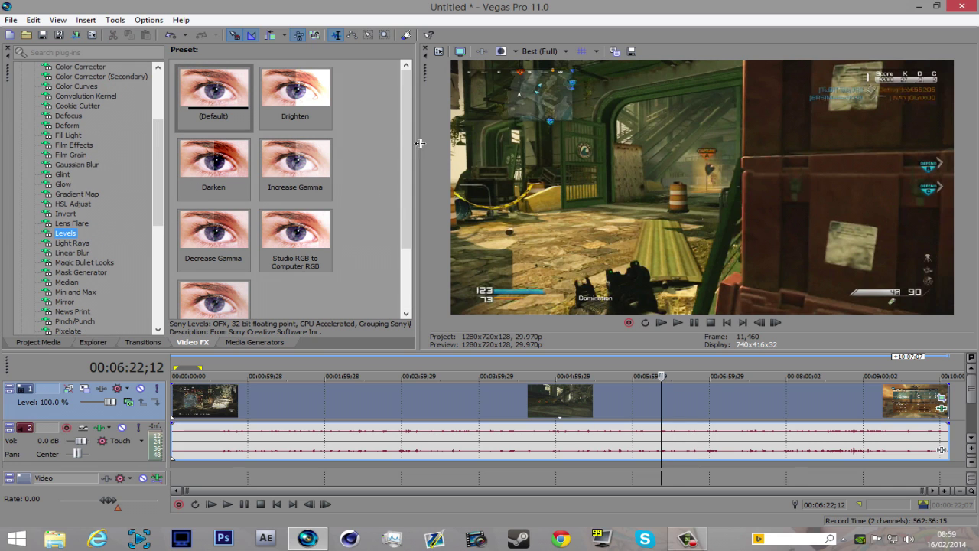
{"action": "left_click_drag", "start_coordinate": [402, 143], "coordinate": [398, 184]}
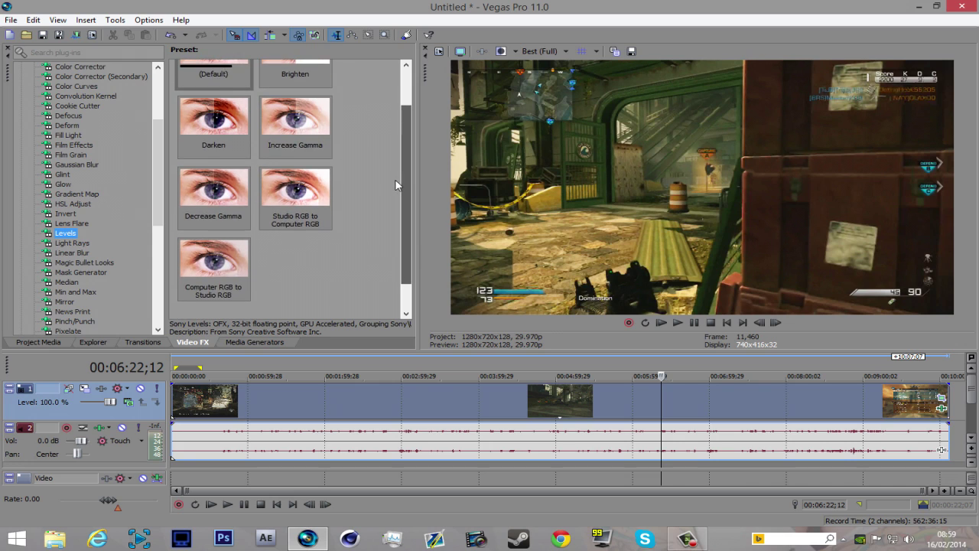
{"action": "scroll", "coordinate": [398, 184], "scroll_direction": "down", "scroll_amount": 2}
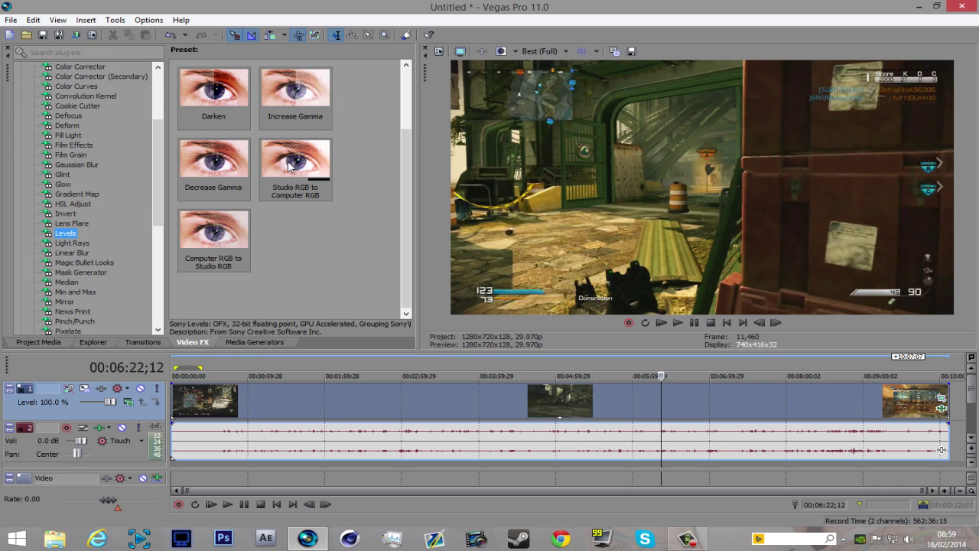
{"action": "left_click_drag", "start_coordinate": [289, 167], "coordinate": [298, 409]}
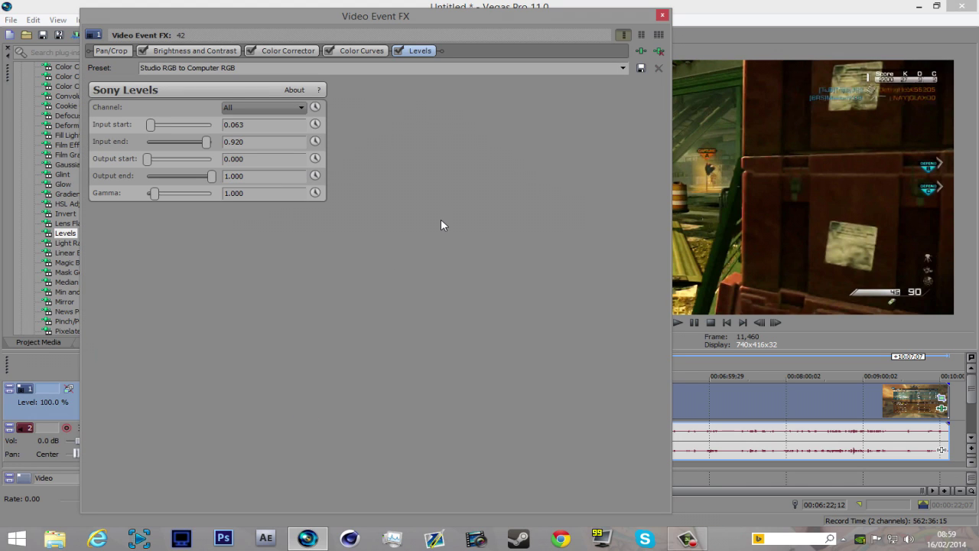
{"action": "left_click", "coordinate": [663, 16]}
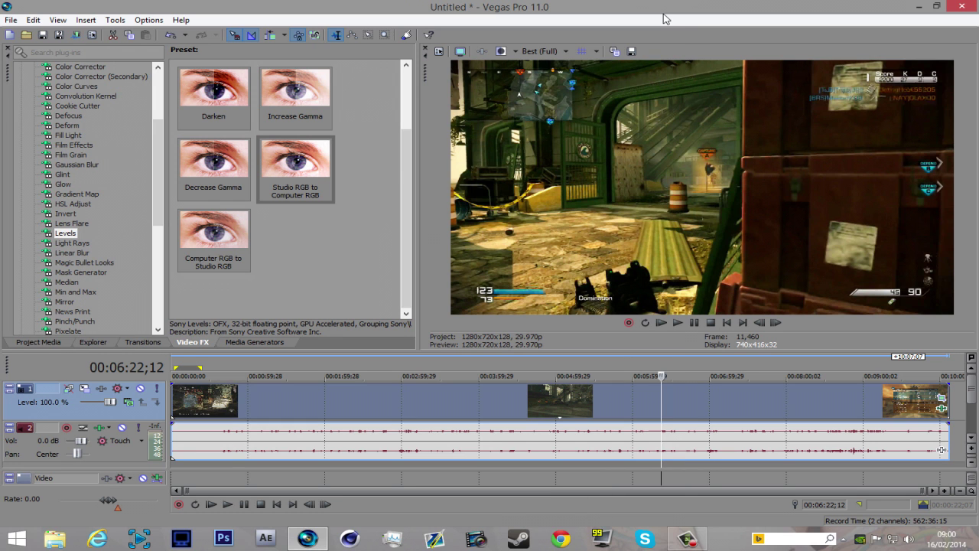
Add the Sharpen effect with the cod preset to the video event.
{"action": "left_click_drag", "start_coordinate": [156, 203], "coordinate": [151, 255]}
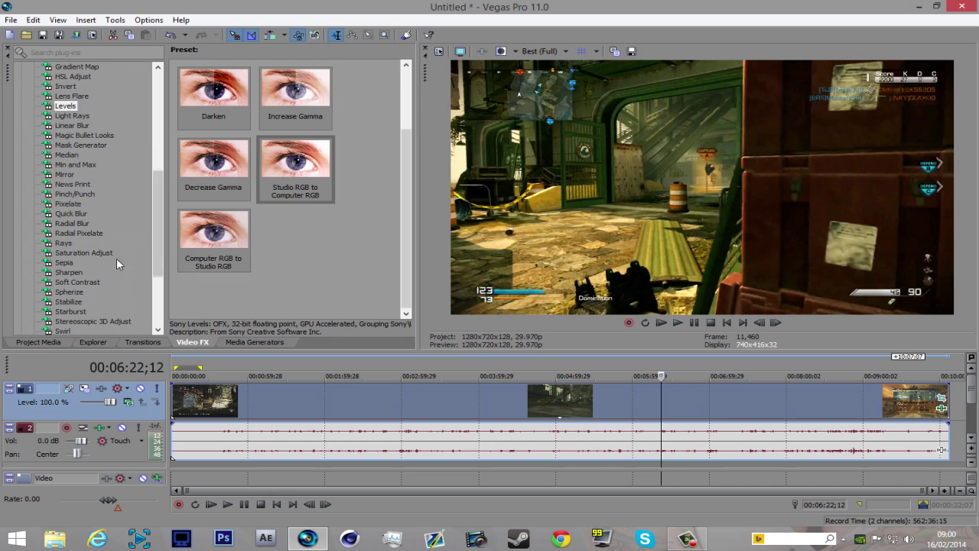
{"action": "left_click", "coordinate": [72, 273]}
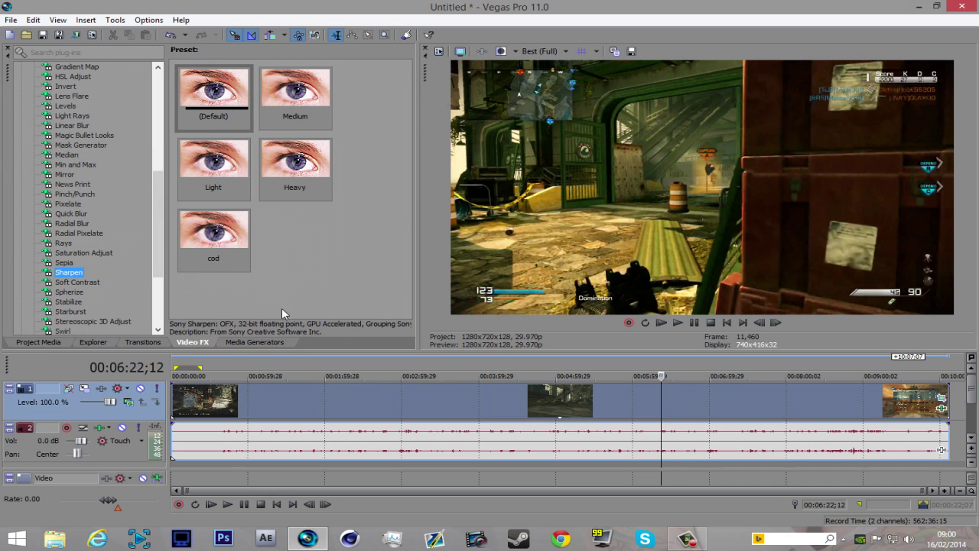
{"action": "left_click_drag", "start_coordinate": [207, 236], "coordinate": [404, 409]}
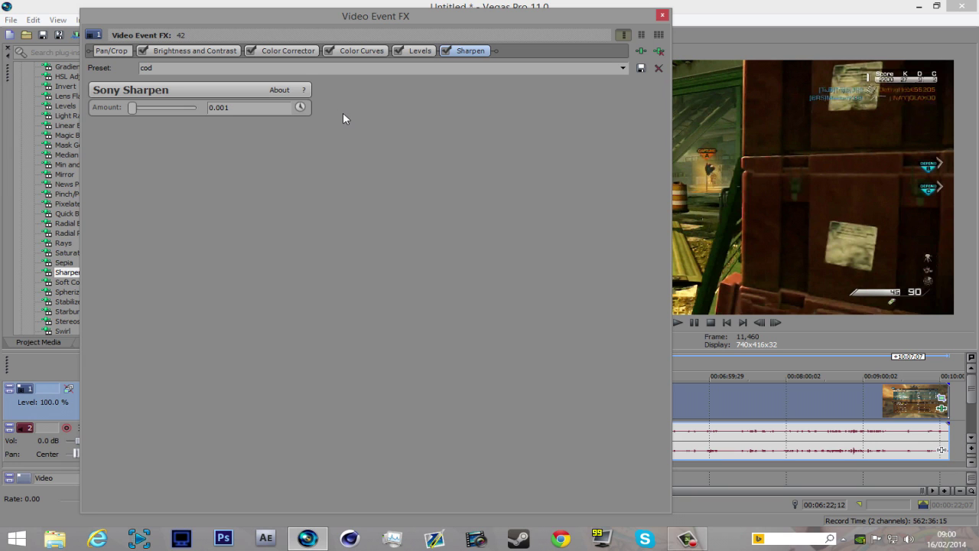
{"action": "left_click", "coordinate": [663, 15]}
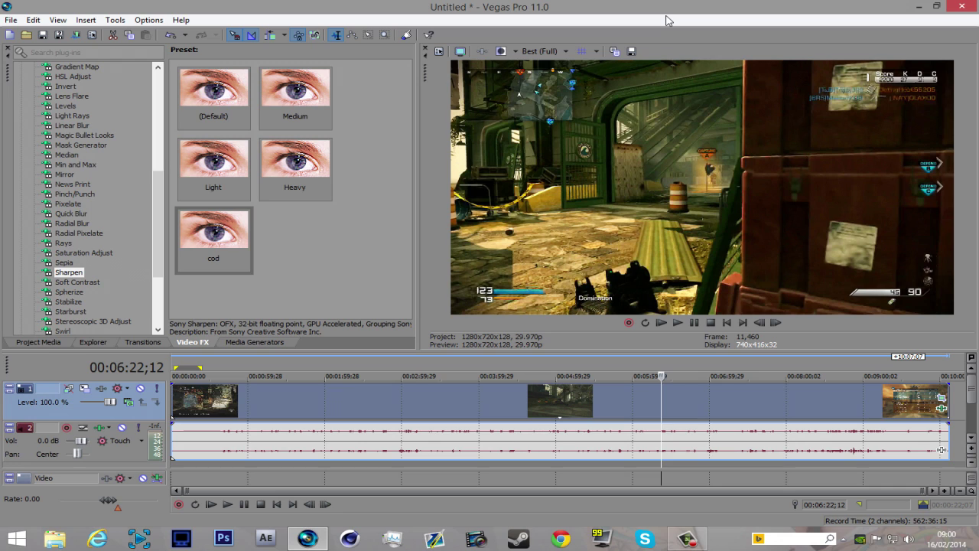